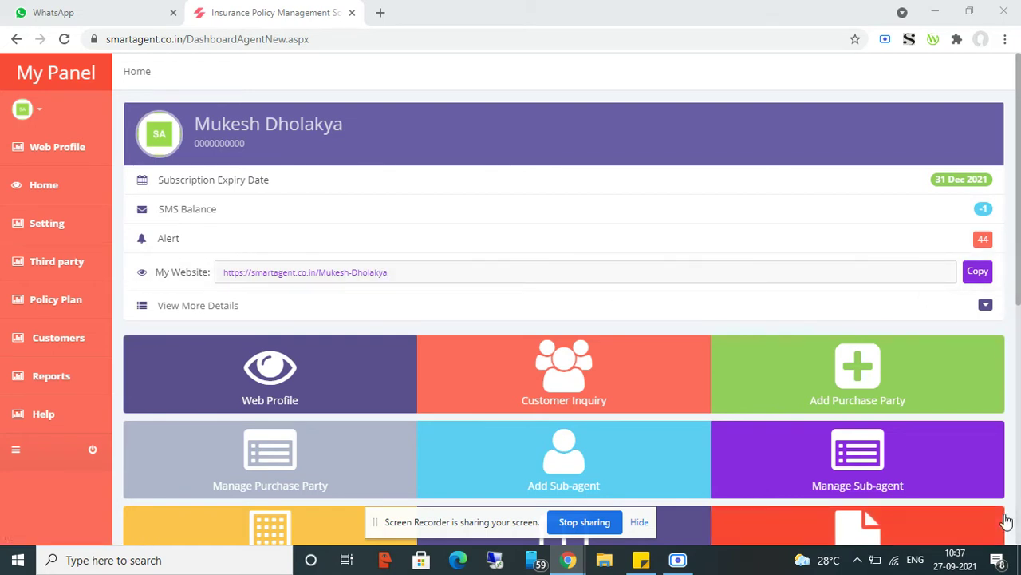
Step: Expand the dashboard details showing 217 customers, 4 policies and no pending premiums
left_click(986, 304)
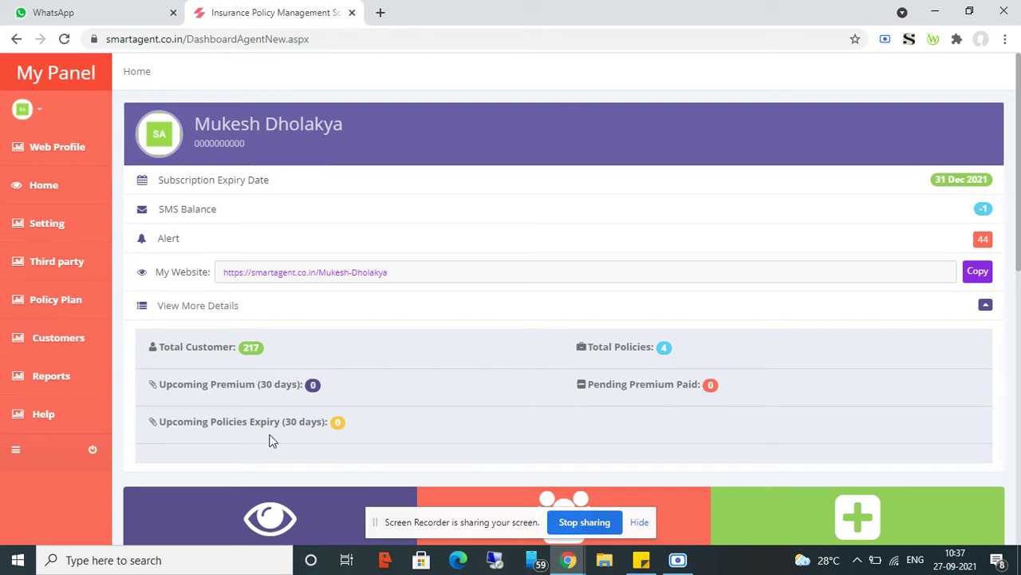
scroll(423, 376, "down", 1)
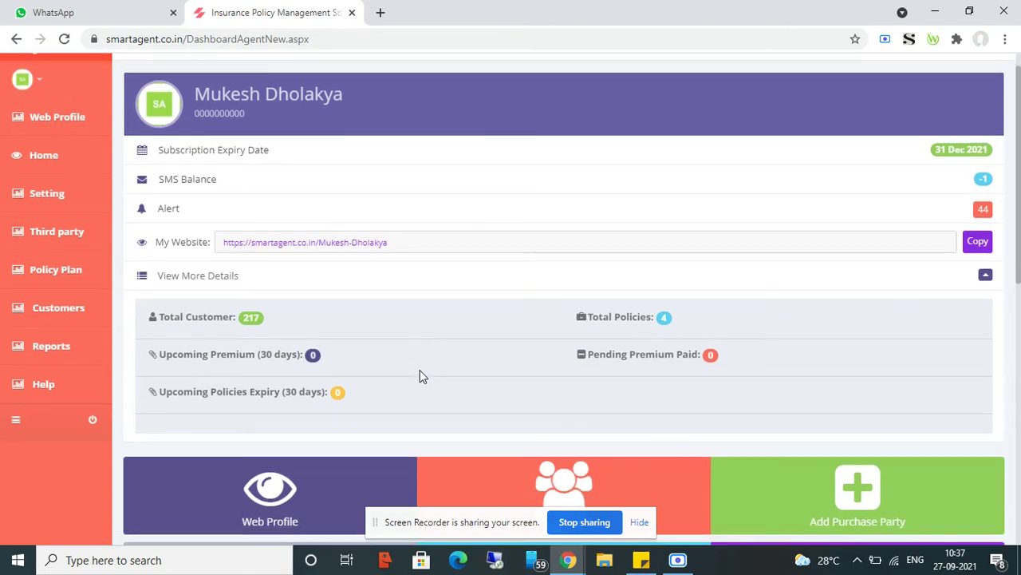
left_click(67, 229)
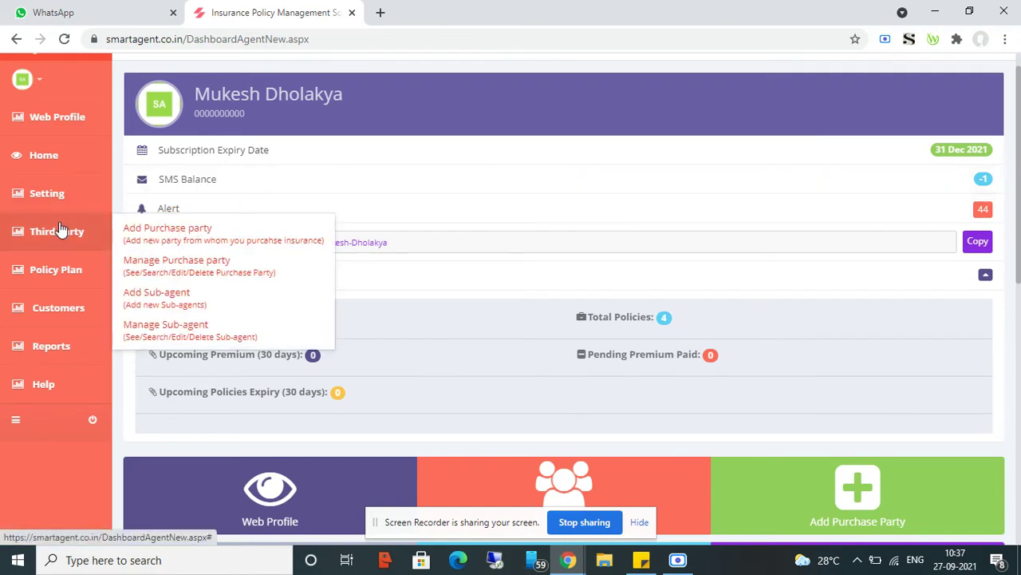
scroll(56, 233, "up", 1)
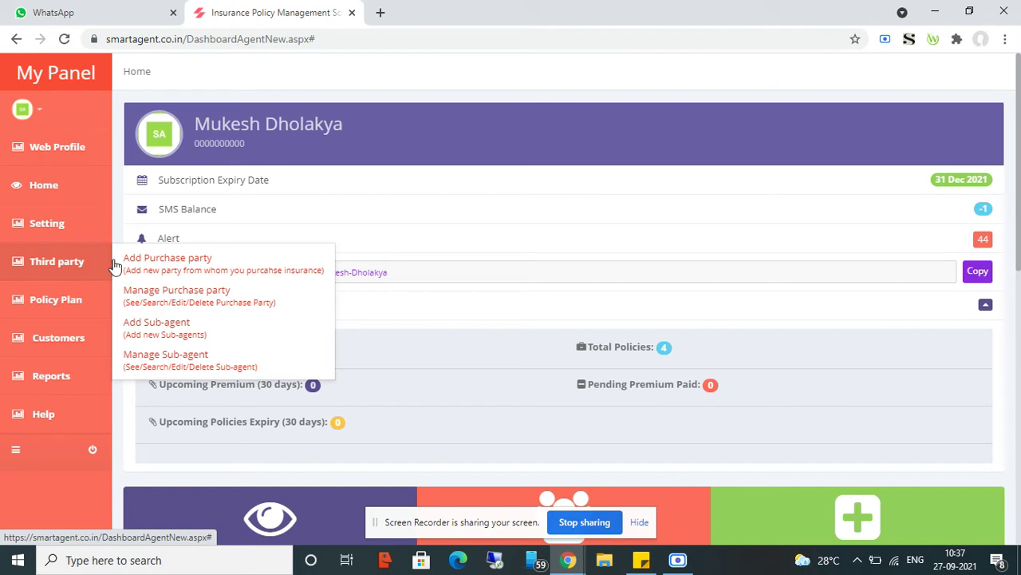
Step: View the Add Purchase Party form, then the list of 10 purchase parties with their codes
left_click(154, 269)
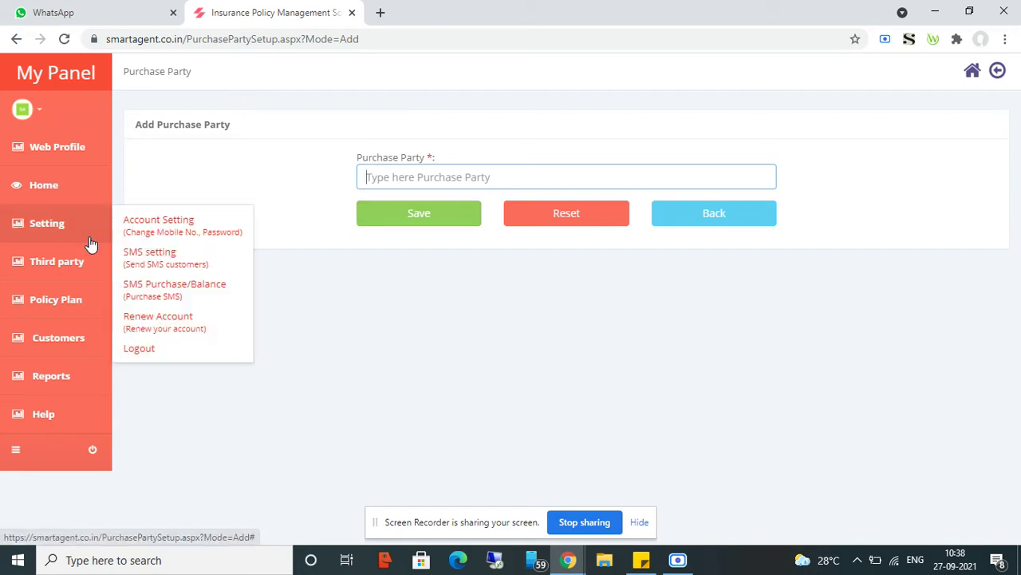
mouse_move(78, 264)
left_click(183, 293)
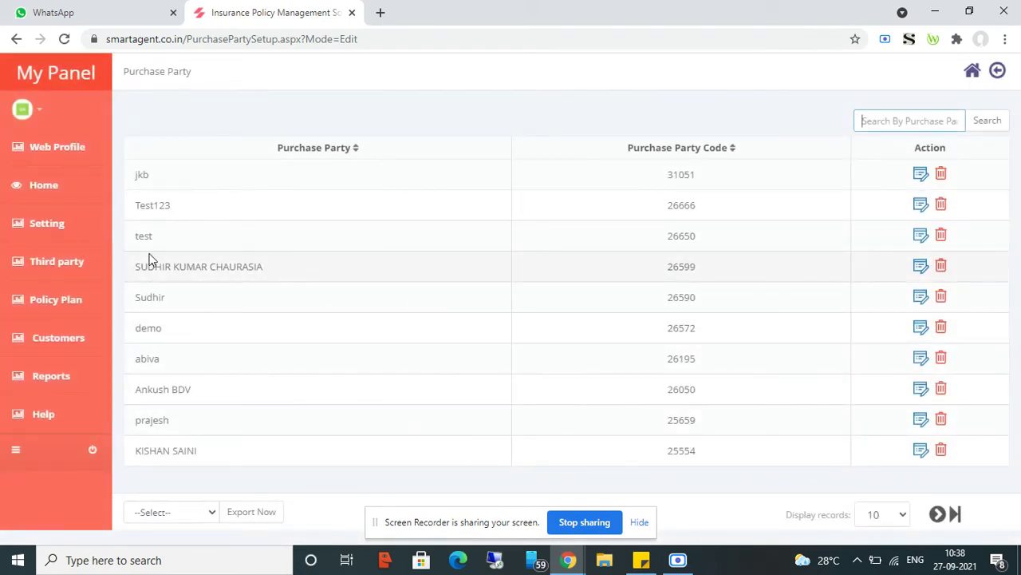
mouse_move(56, 299)
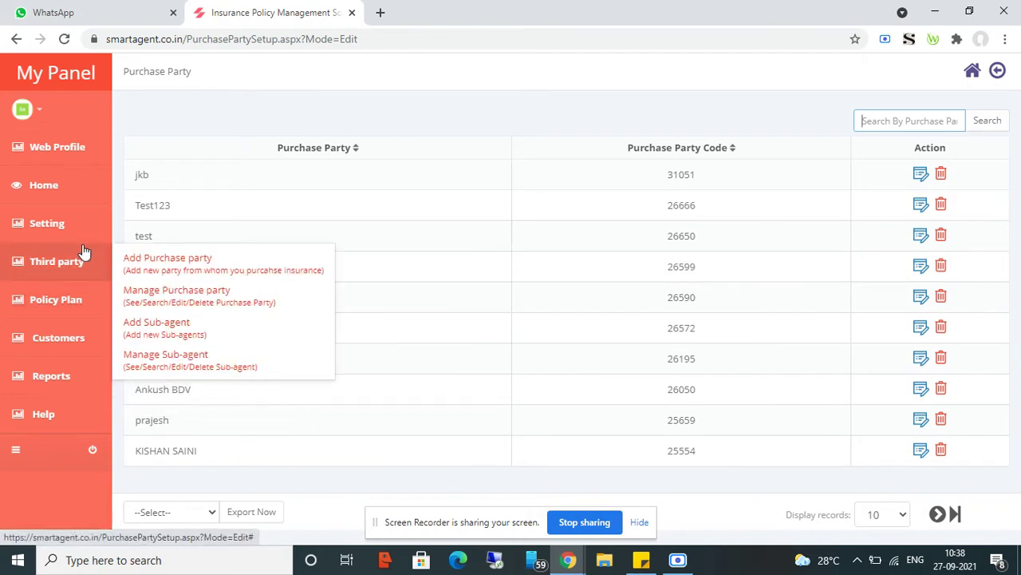
left_click(61, 261)
Step: View the Add Sub Agent form, then the list of 10 sub-agents with their codes
left_click(139, 321)
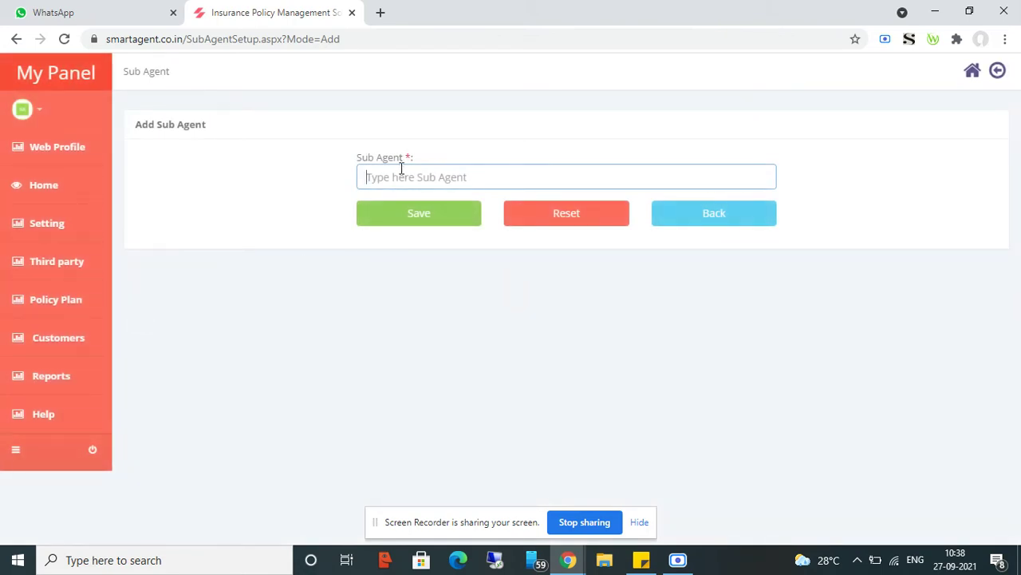
mouse_move(60, 275)
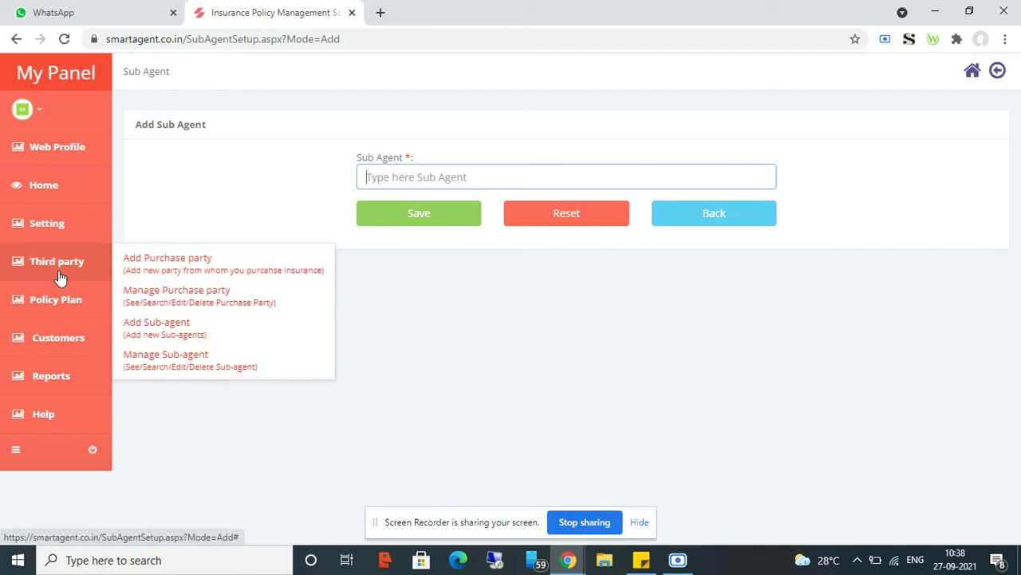
left_click(162, 356)
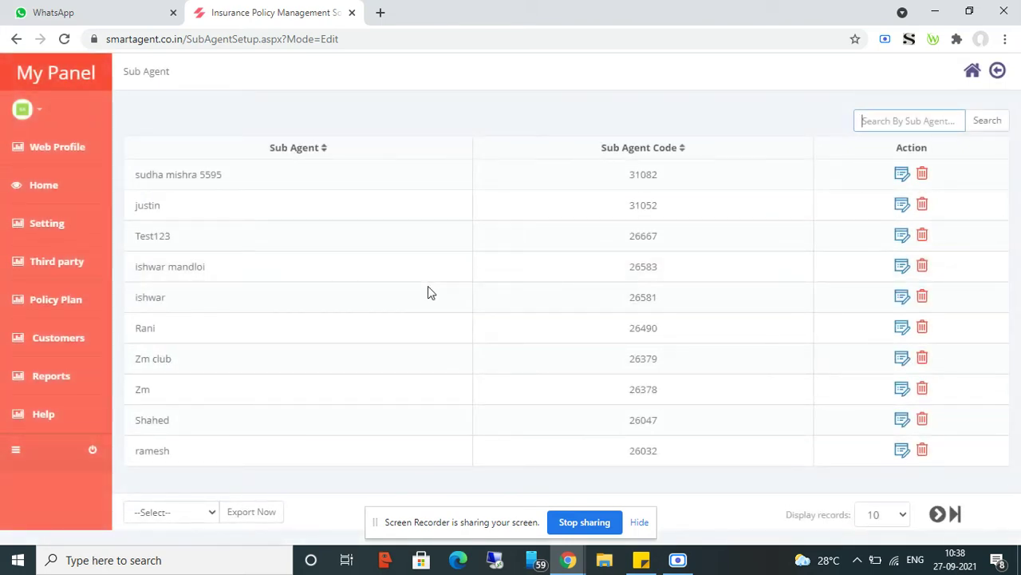
left_click(62, 295)
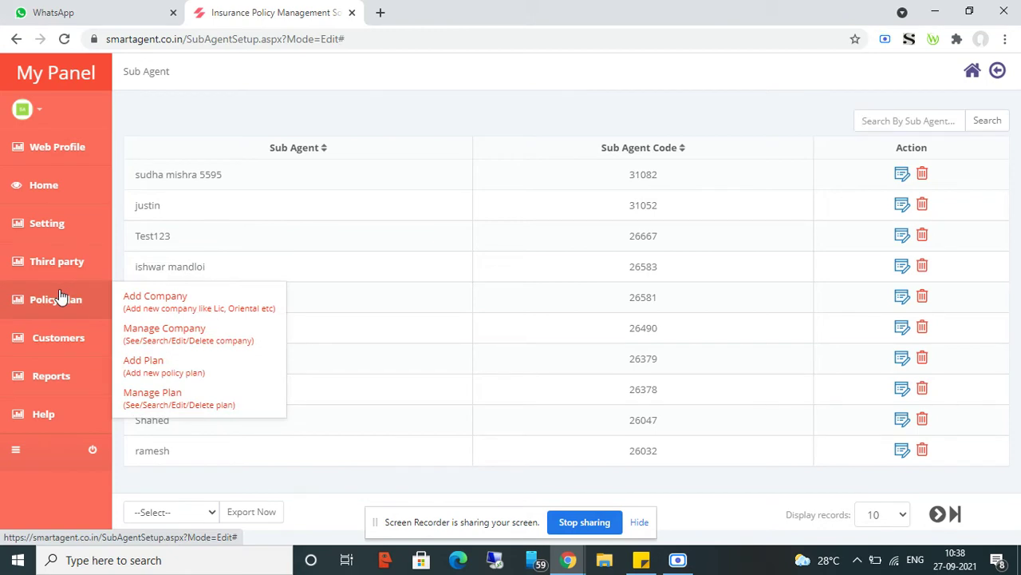
Step: View the Add Policy Company form, then the list of 10 policy companies like SBI LIFE
left_click(150, 296)
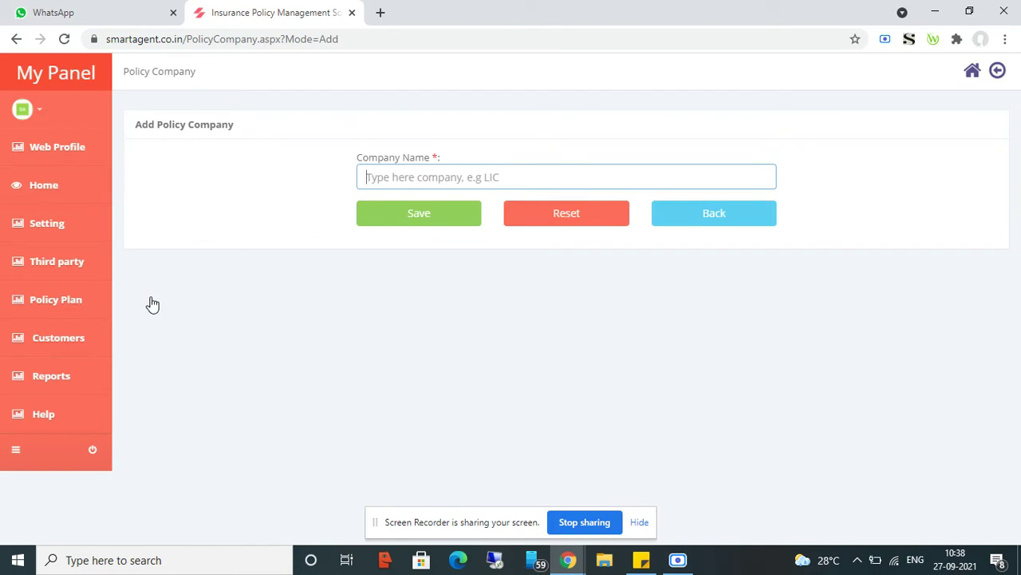
mouse_move(71, 288)
left_click(146, 322)
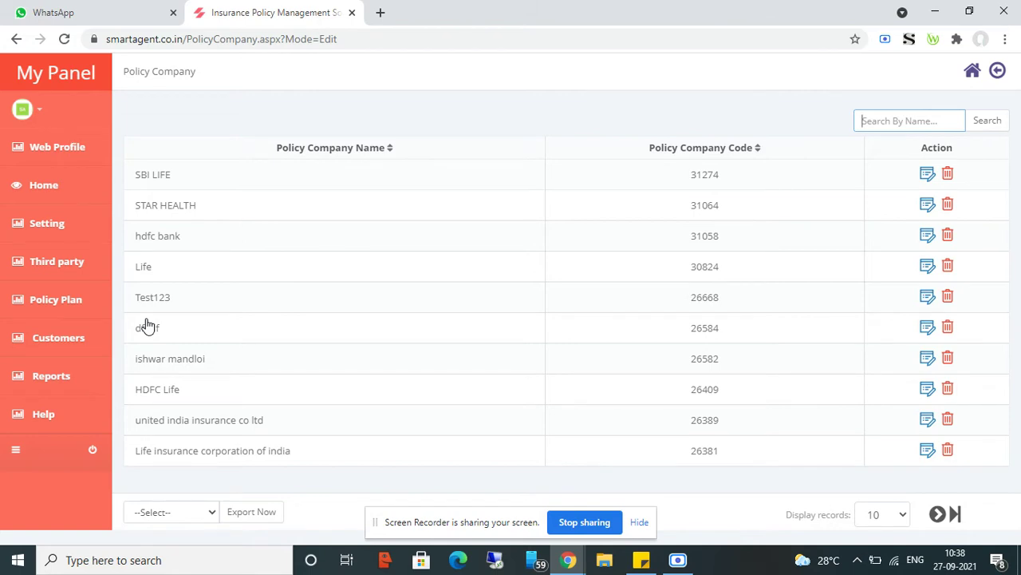
Step: View the empty Add Policy Plan form
mouse_move(86, 342)
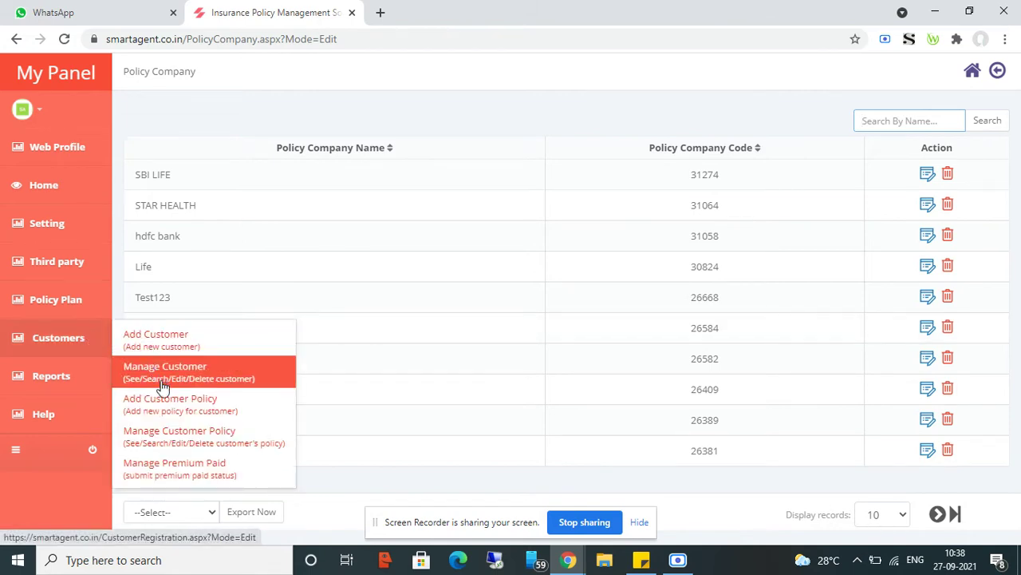
mouse_move(84, 317)
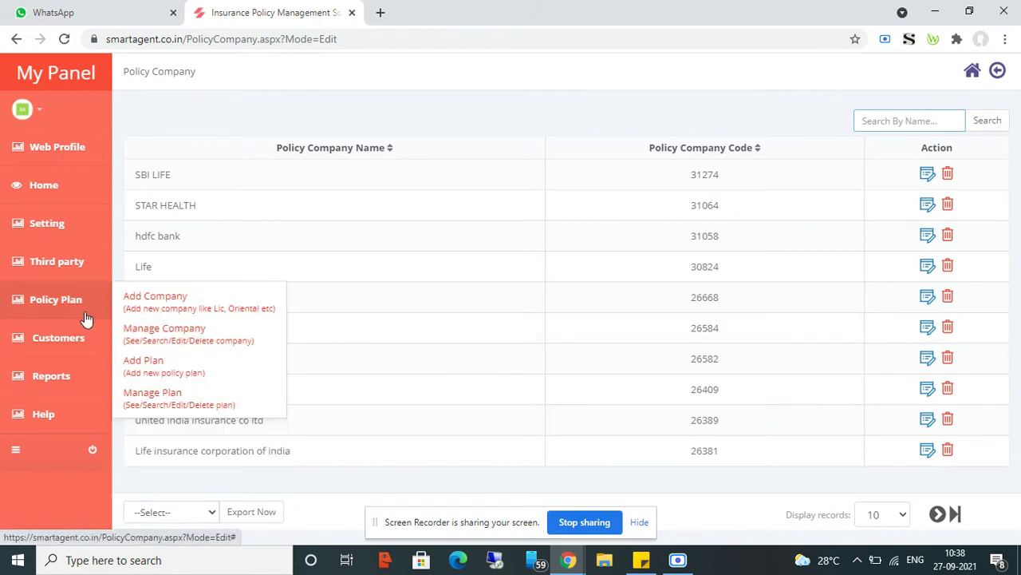
left_click(186, 372)
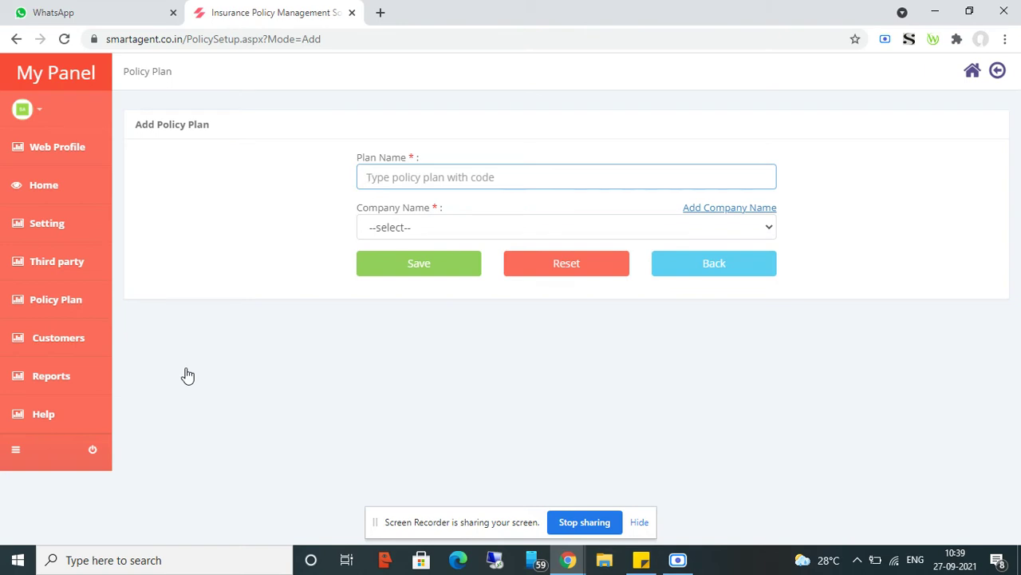
Step: Open the policy plan list and highlight policy company code 26380
mouse_move(86, 317)
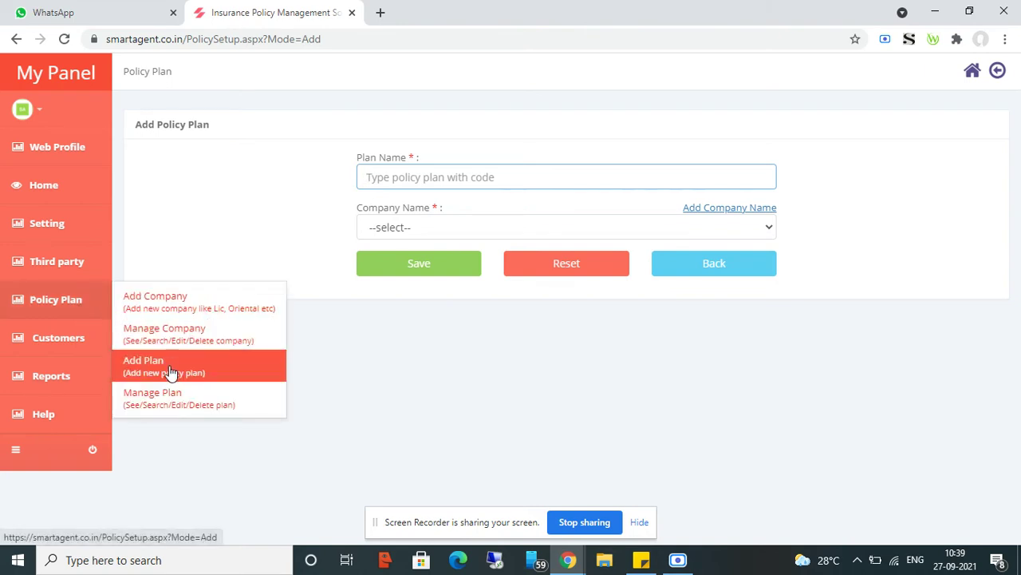
left_click(174, 396)
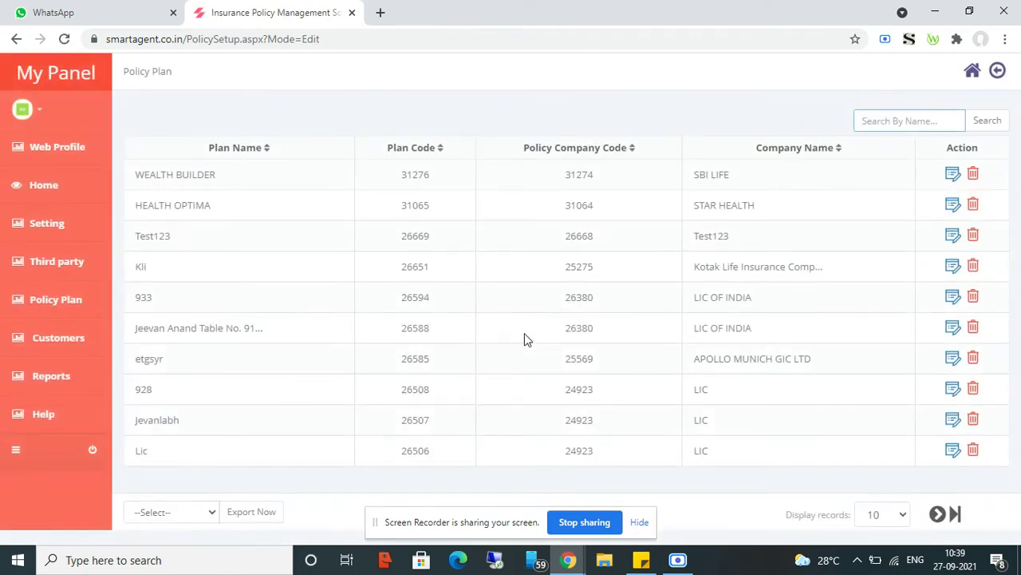
double_click(524, 335)
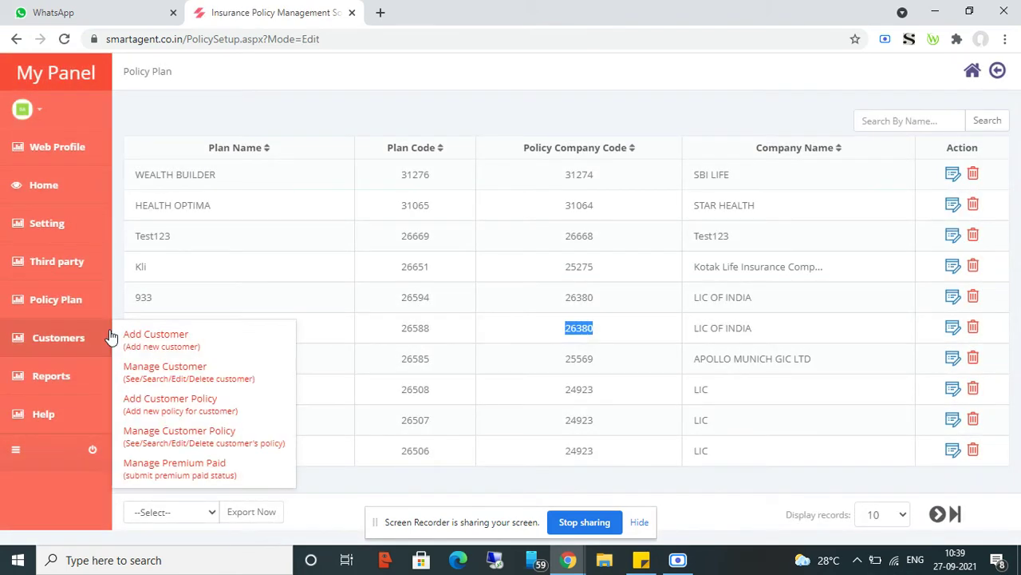
mouse_move(87, 313)
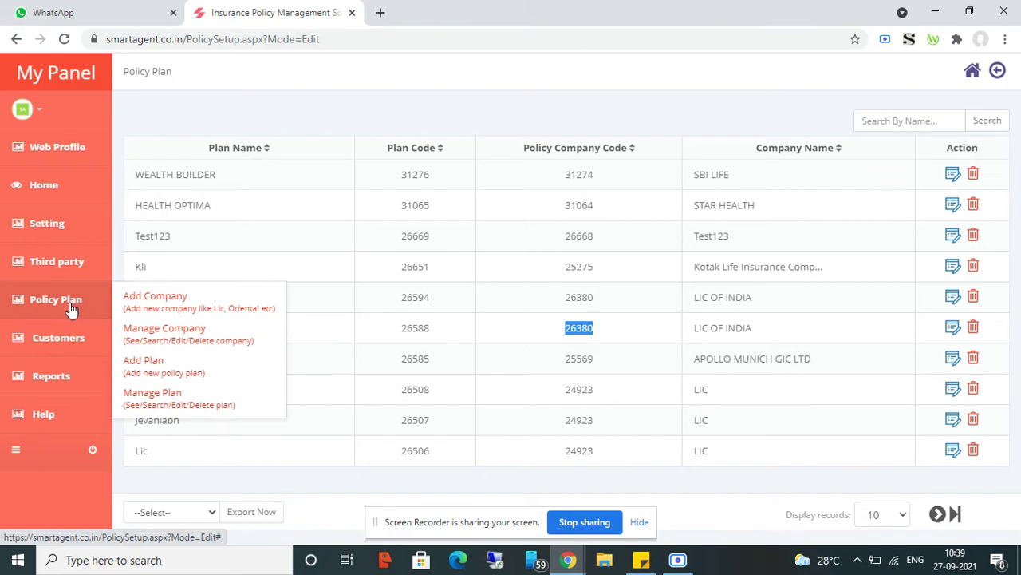
left_click(68, 339)
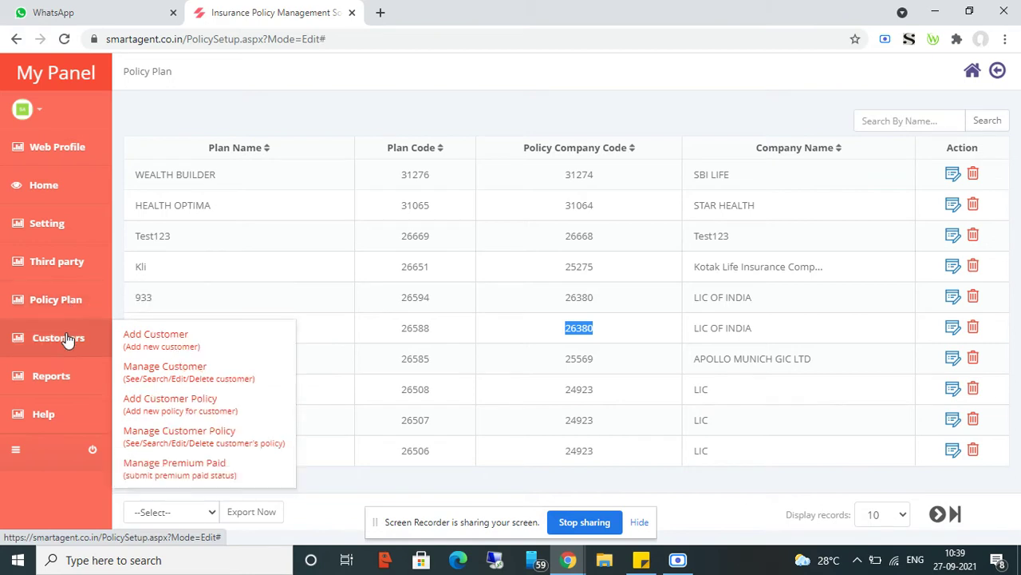
Step: Open the Add Customer form, then check and close the Import Excel File window
left_click(159, 340)
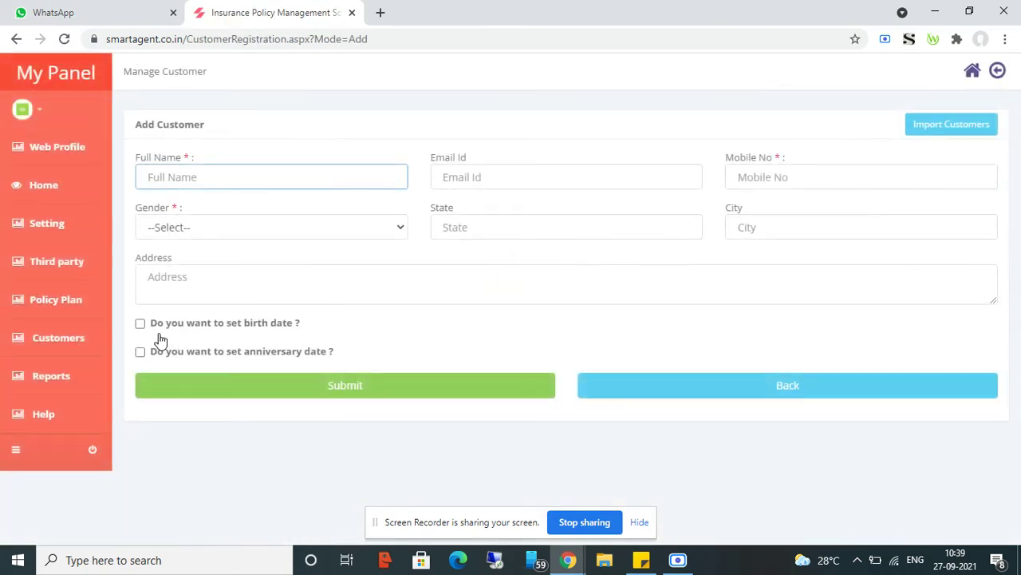
left_click(926, 137)
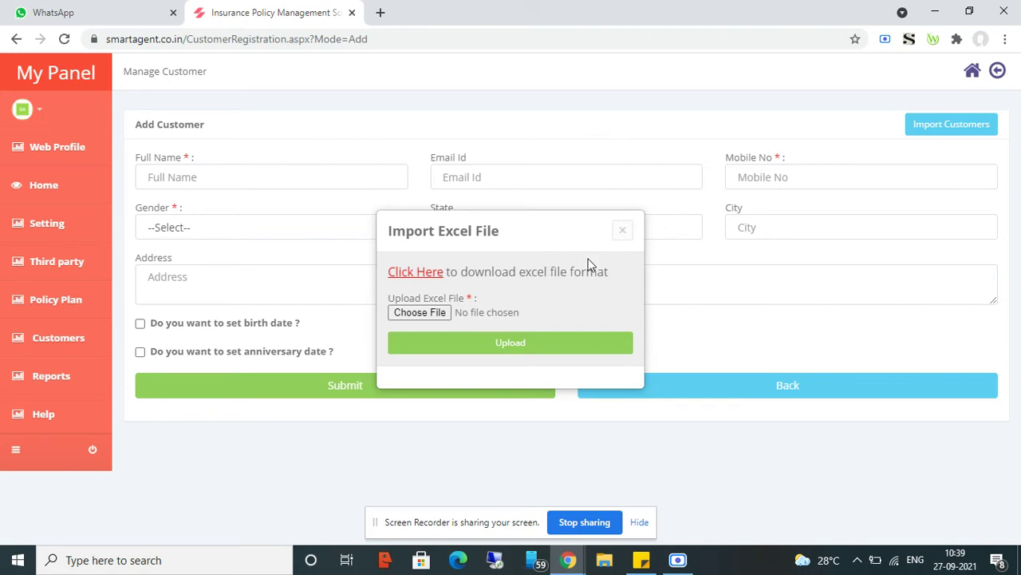
left_click(619, 233)
Step: Start a policy from the customer list, then reload a blank Add Customer Policy form
mouse_move(71, 335)
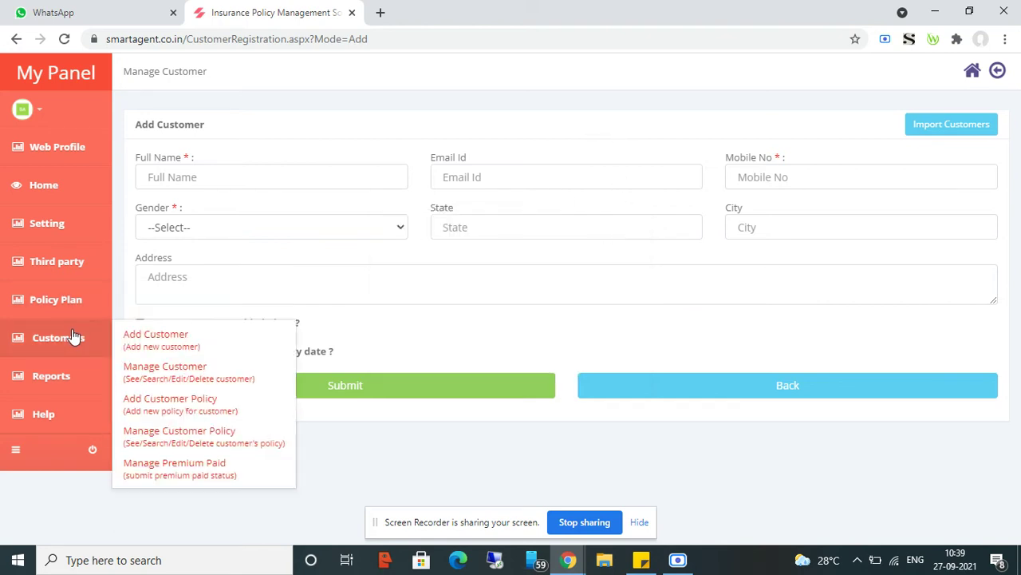
left_click(190, 374)
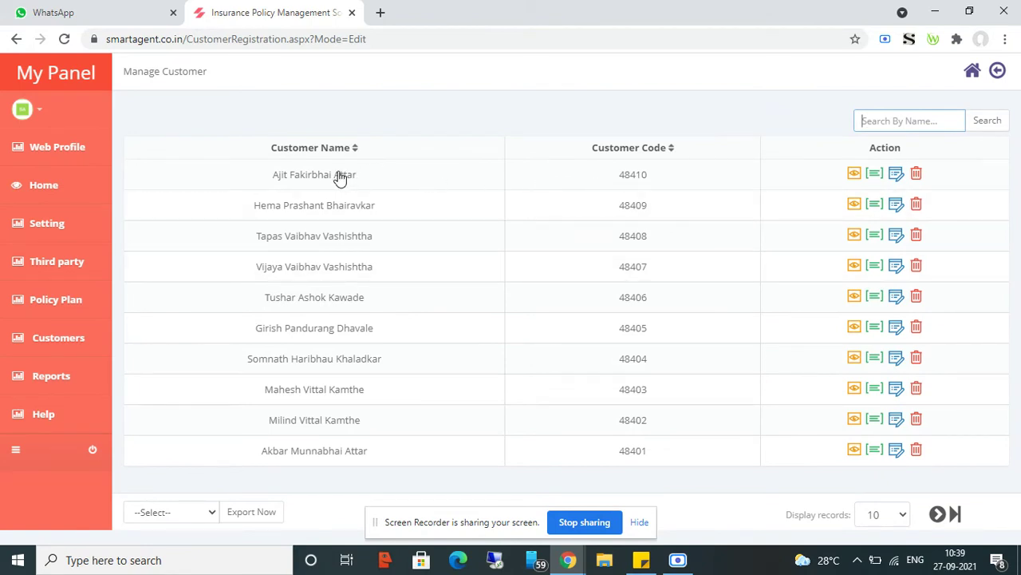
left_click(876, 174)
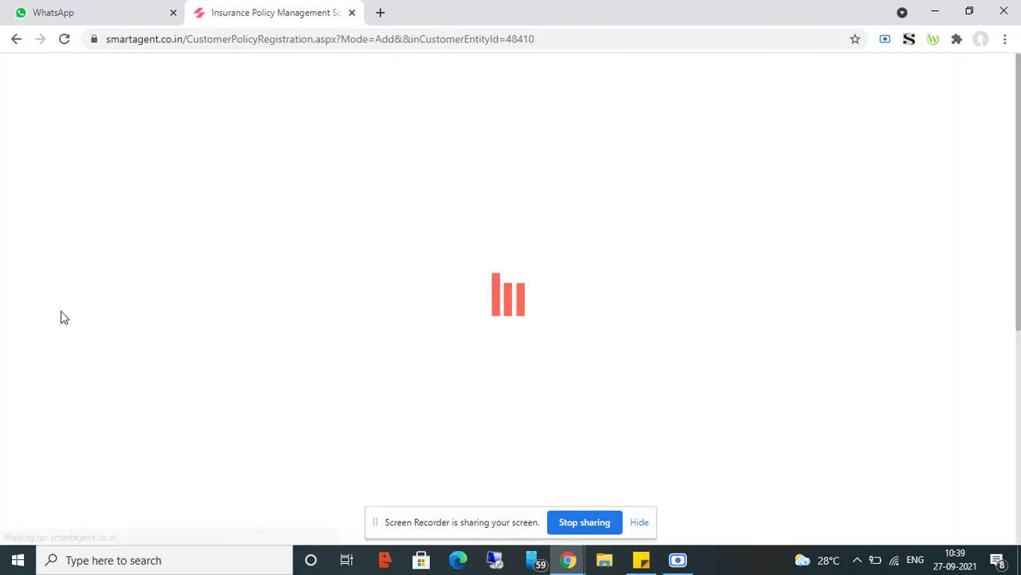
mouse_move(62, 314)
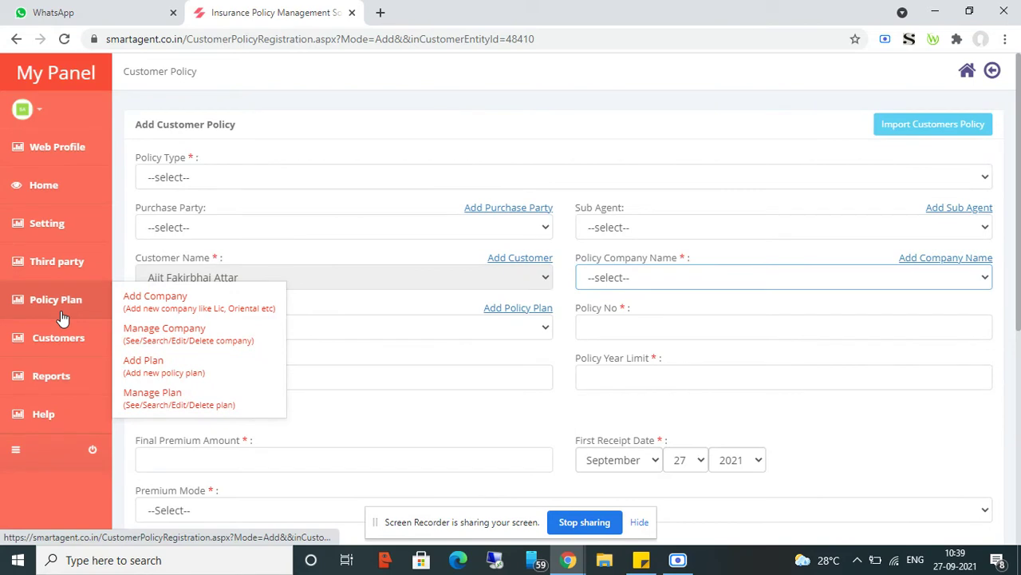
mouse_move(62, 337)
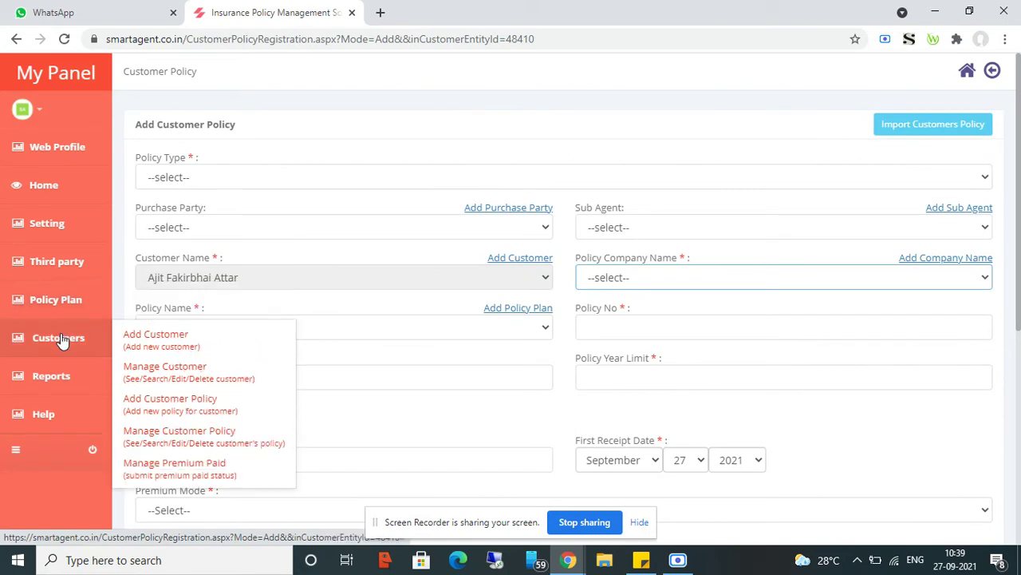
left_click(189, 408)
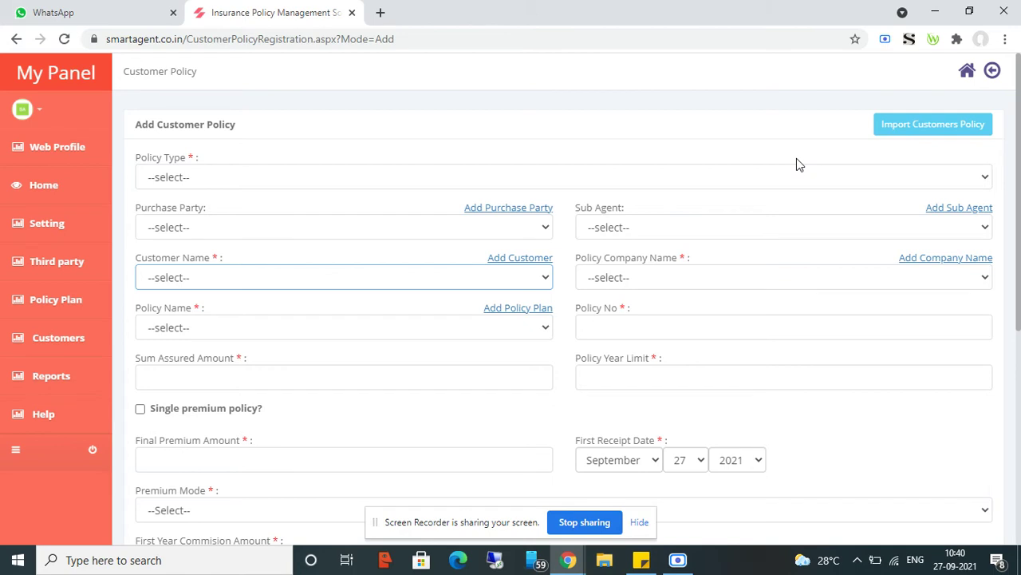
Step: Check and close the Import Customers Policy Excel dialog, then open Manage Customer Policy
left_click(934, 128)
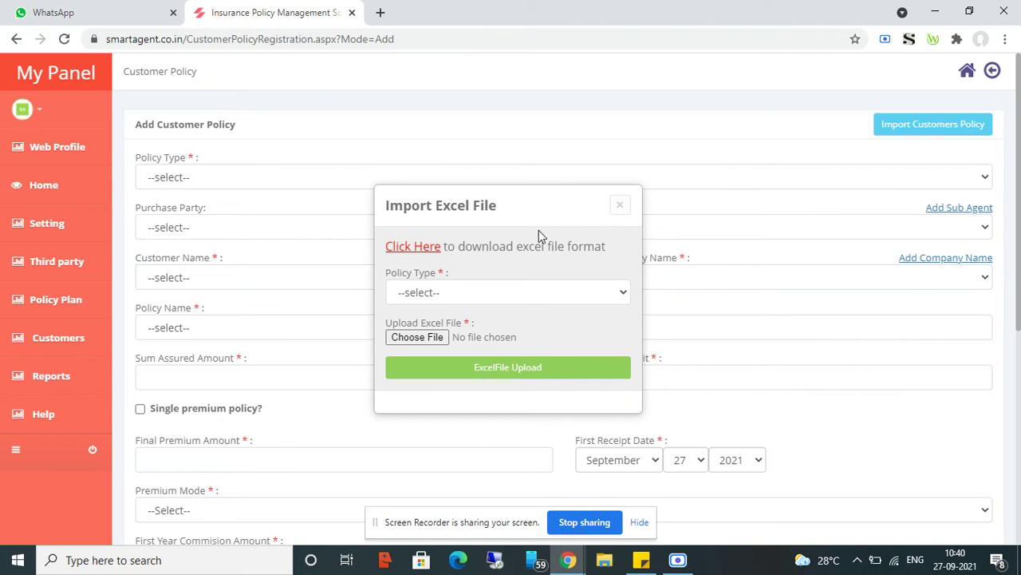
left_click(620, 205)
mouse_move(79, 336)
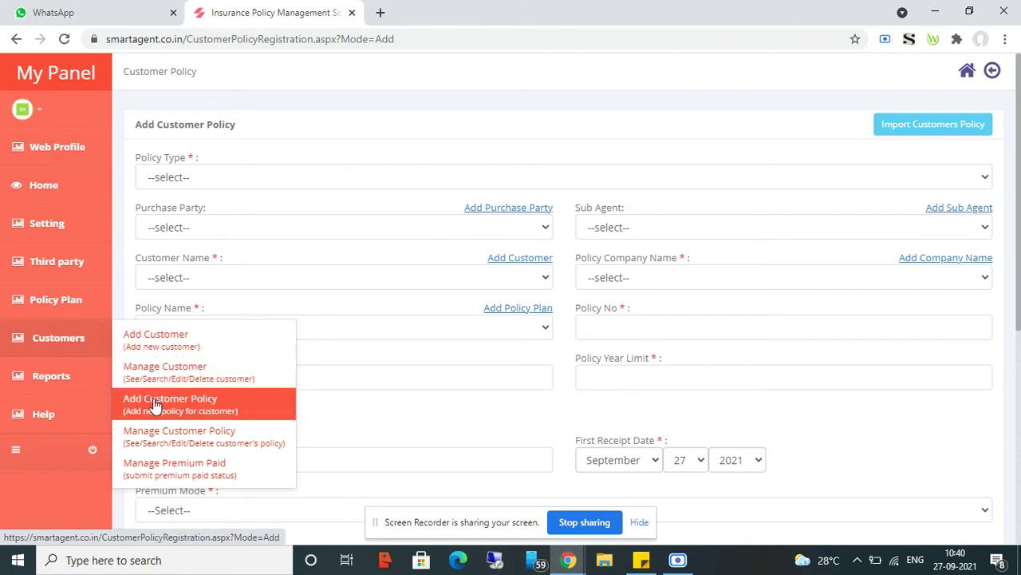
left_click(170, 433)
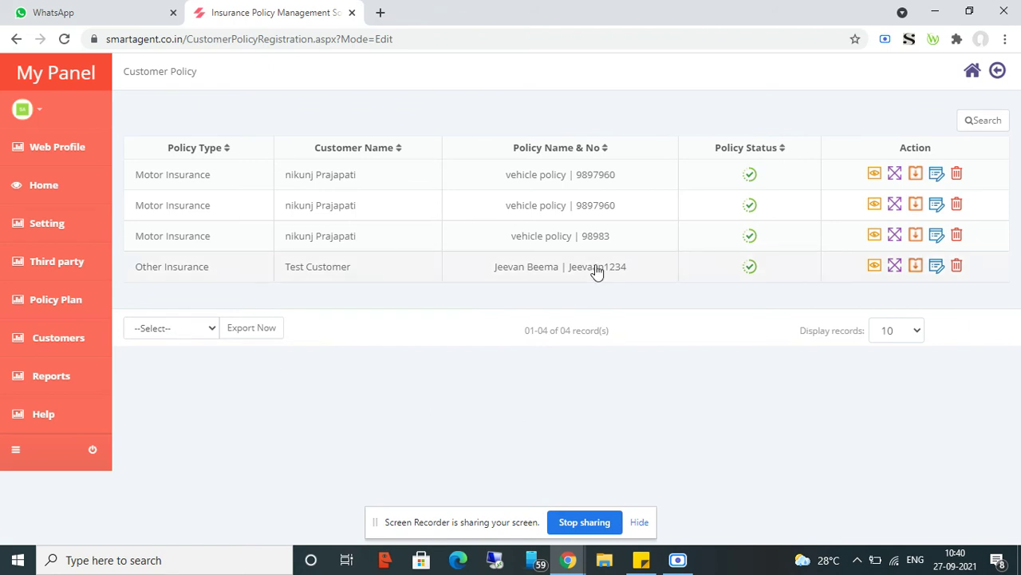
Step: Browse the Policy Plan and Customers menus over the list of 4 active policies
mouse_move(71, 308)
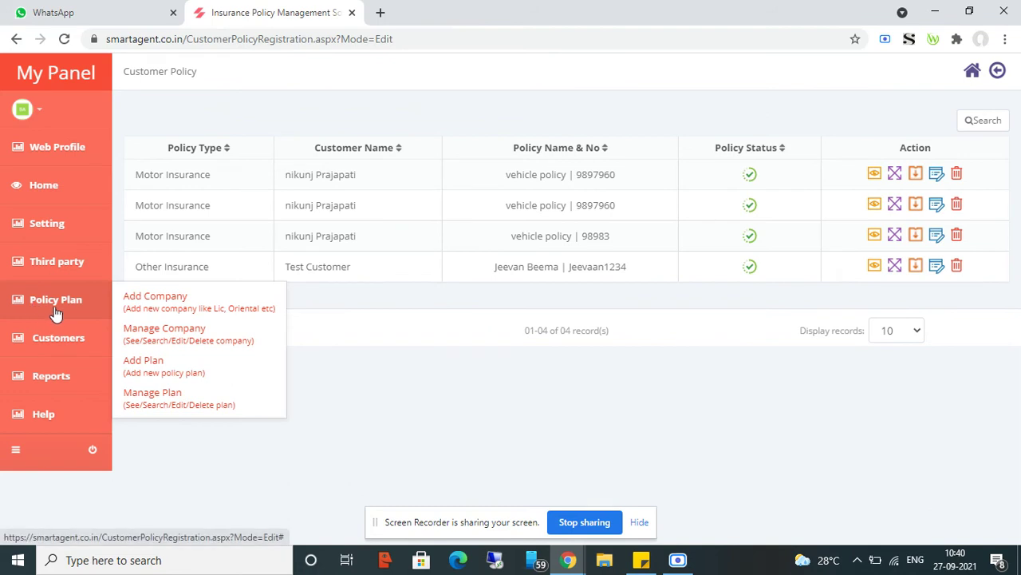
mouse_move(73, 339)
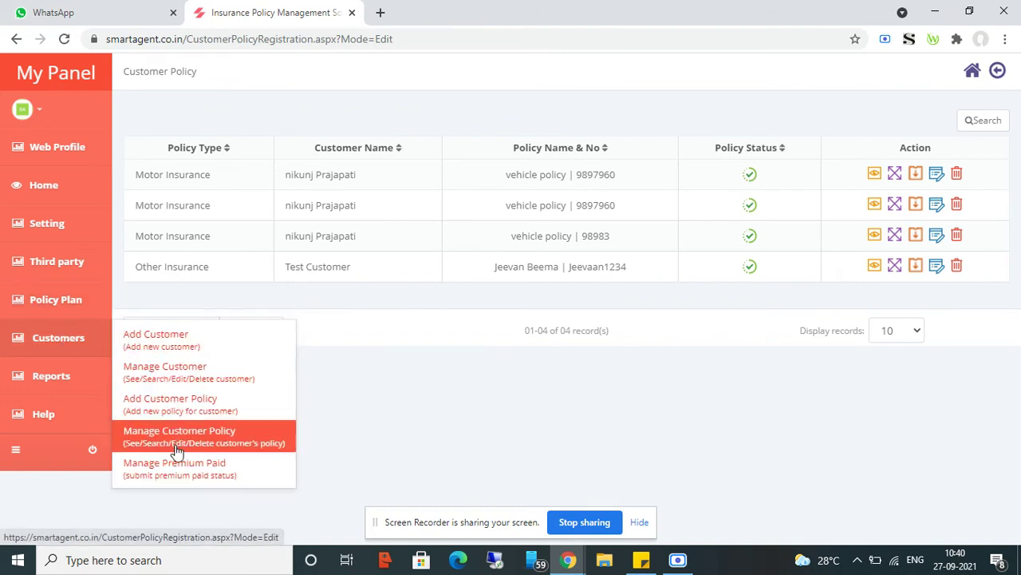
Step: Show Premium Paid Status with no records found, then browse the Reports and Help menus
left_click(192, 471)
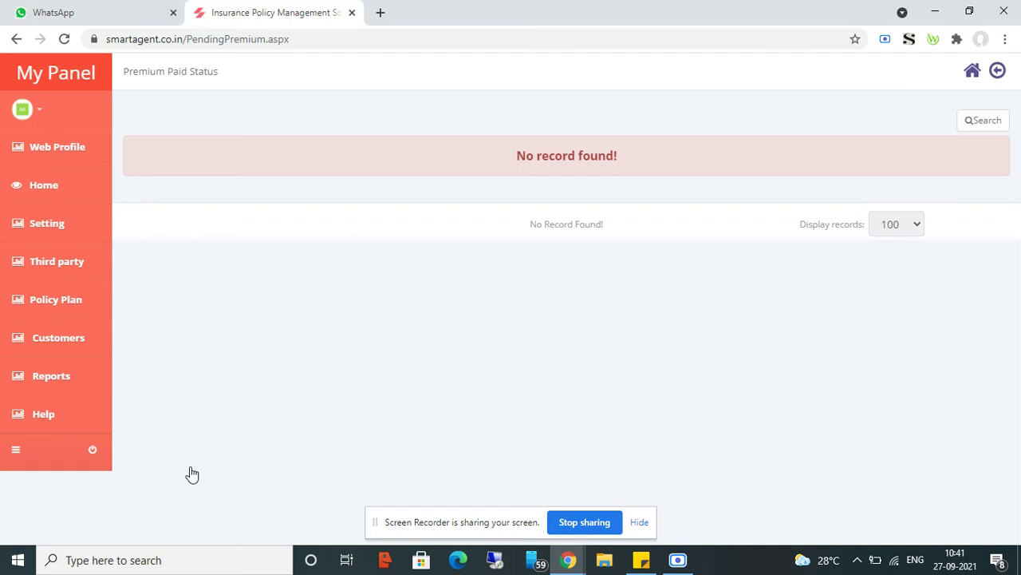
mouse_move(110, 394)
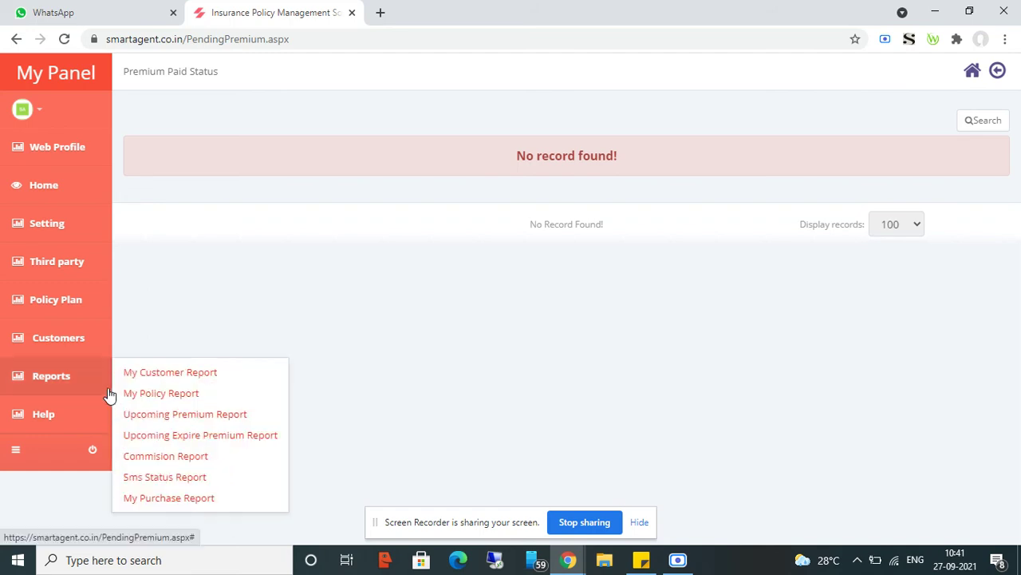
left_click(57, 380)
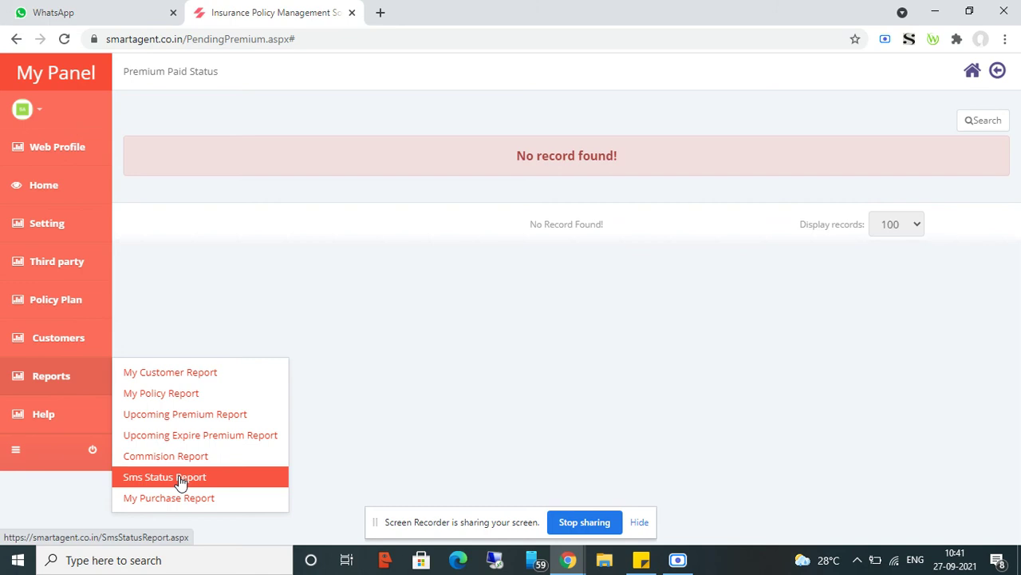
mouse_move(46, 408)
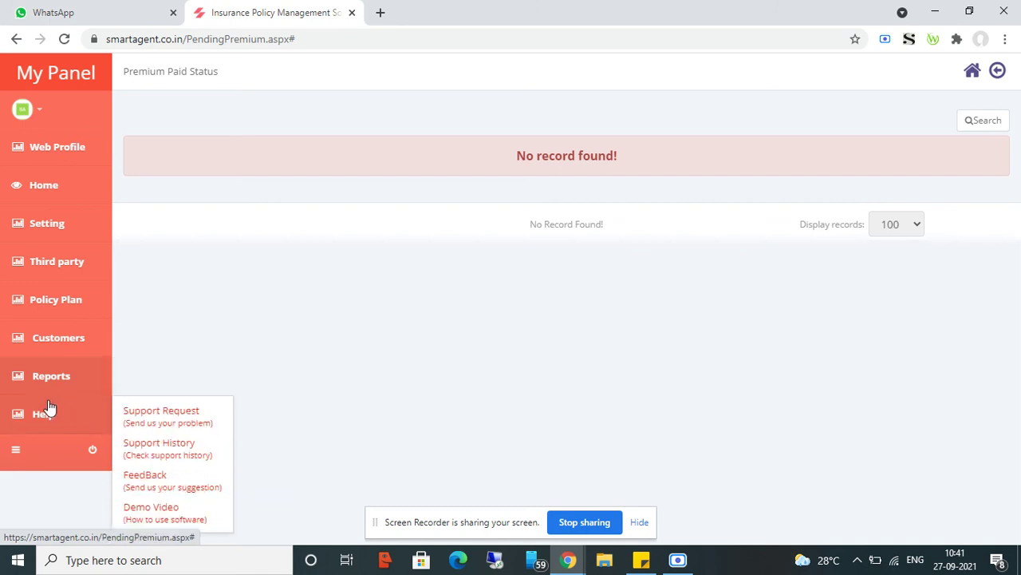
Step: Open the Support Request form, then view the support history showing the open SMS Plan ticket of 25 Nov 2020
left_click(132, 424)
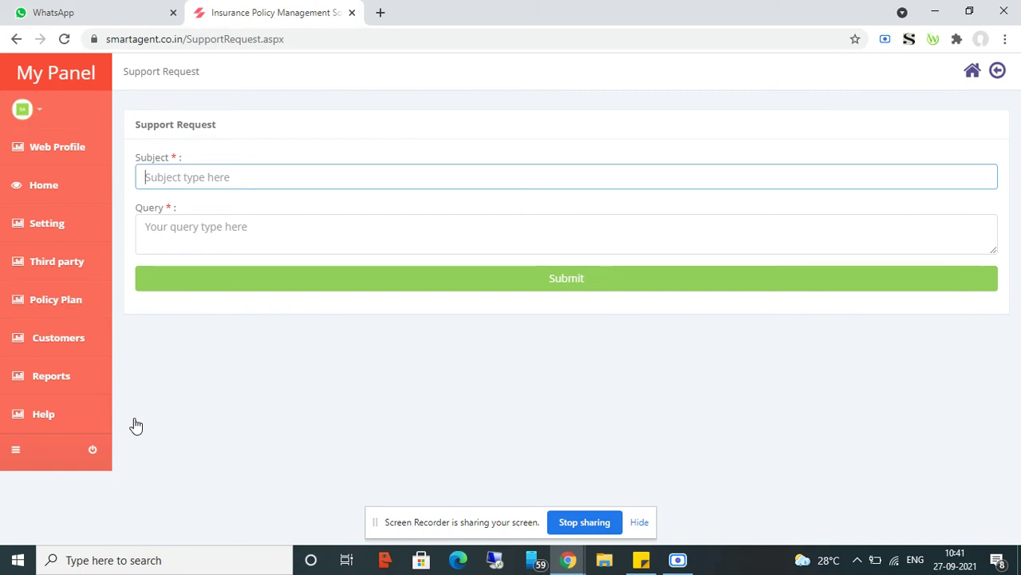
mouse_move(84, 412)
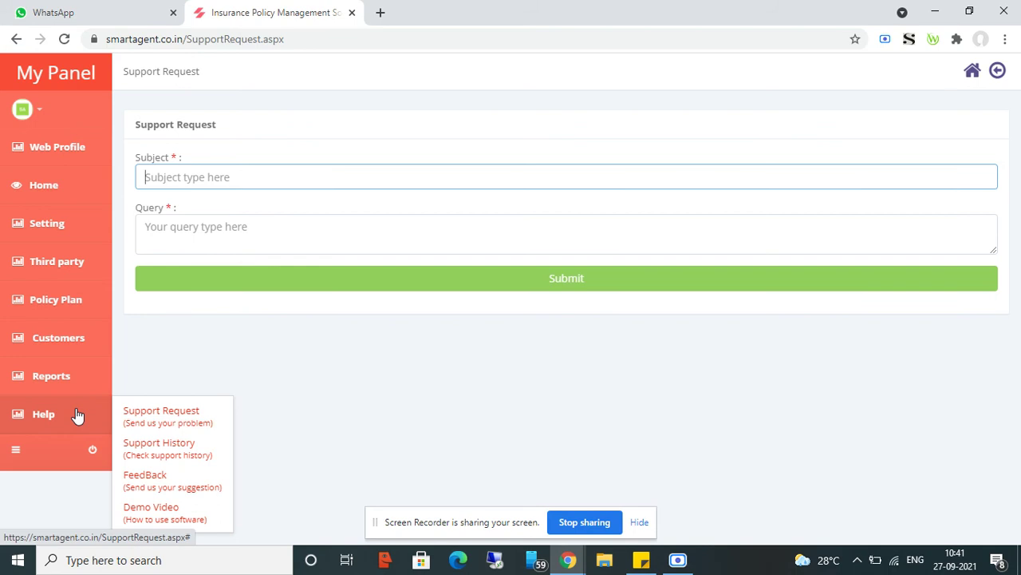
left_click(141, 461)
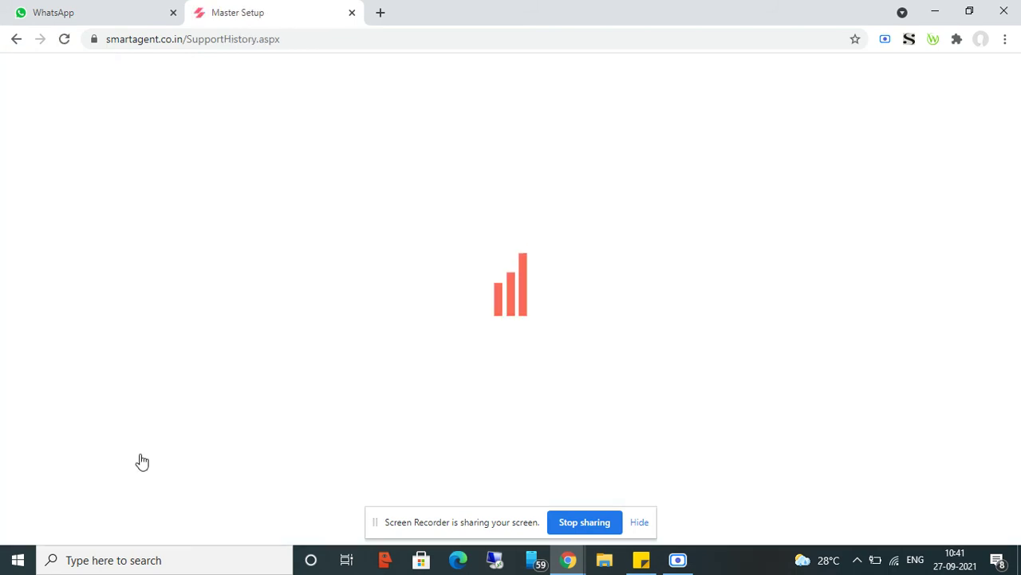
mouse_move(81, 410)
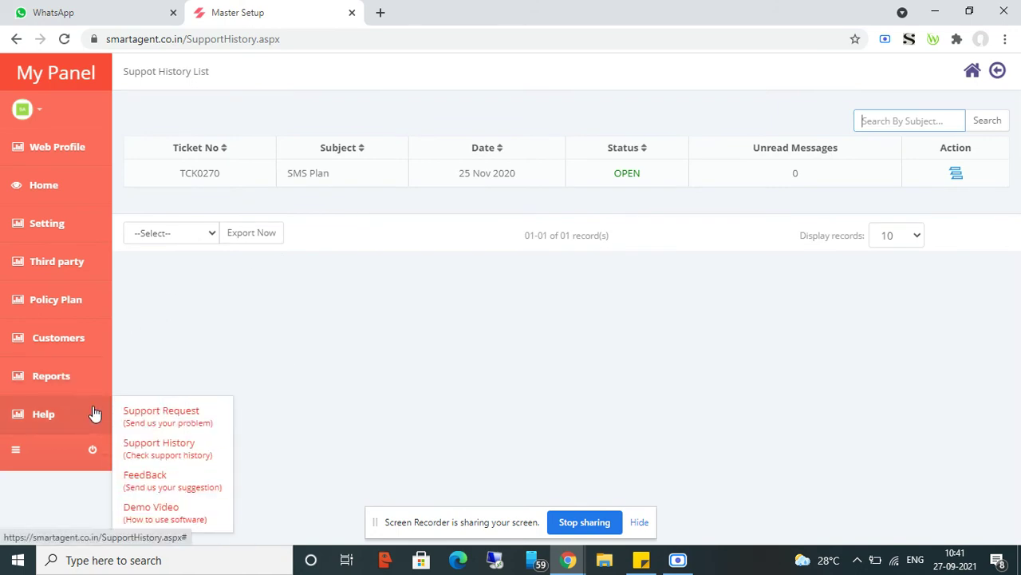
left_click(80, 414)
Step: Bring up the FeedBack form, leaving Suggestion as the feedback type and the comments box empty
left_click(144, 478)
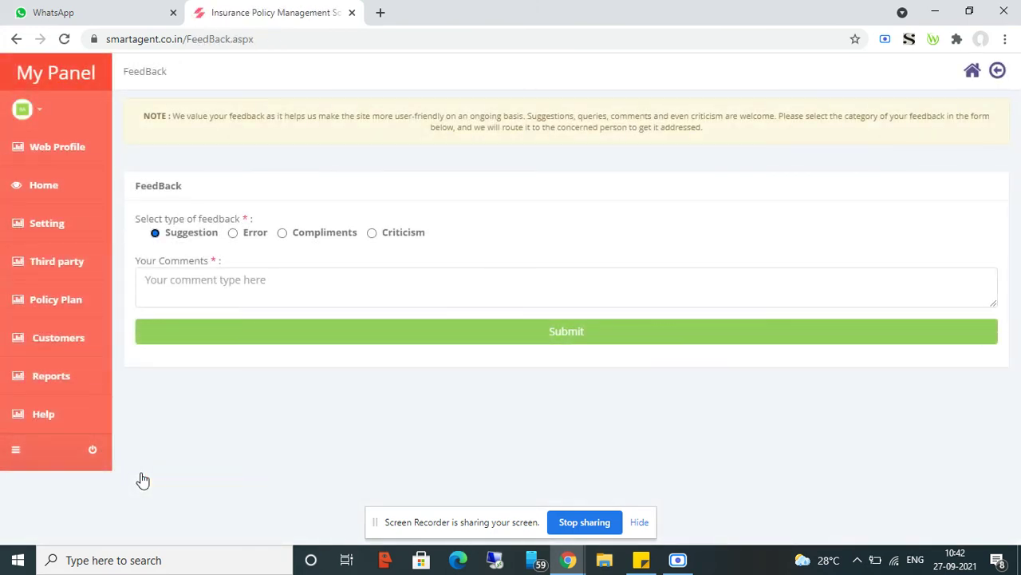
mouse_move(76, 415)
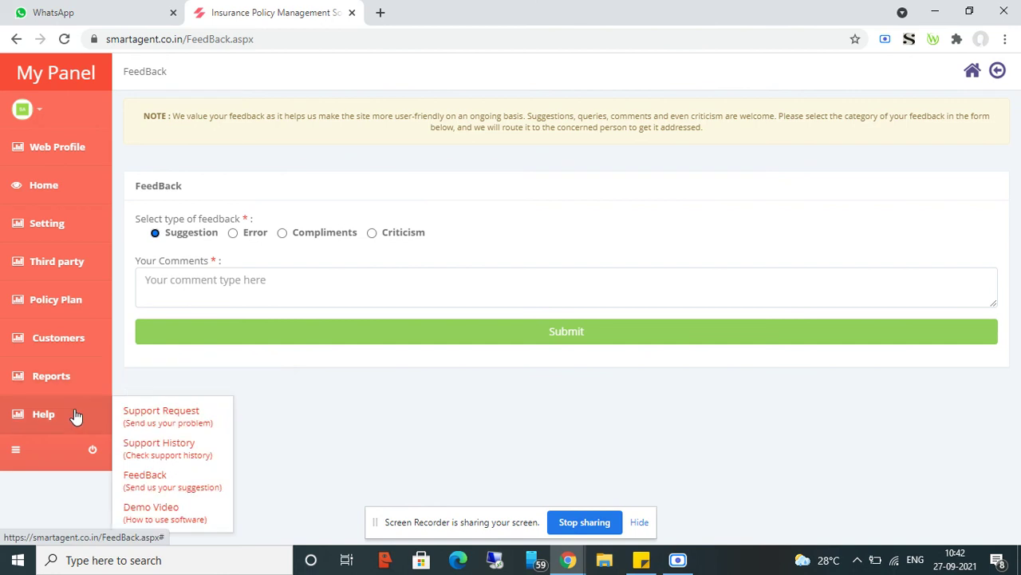
mouse_move(64, 164)
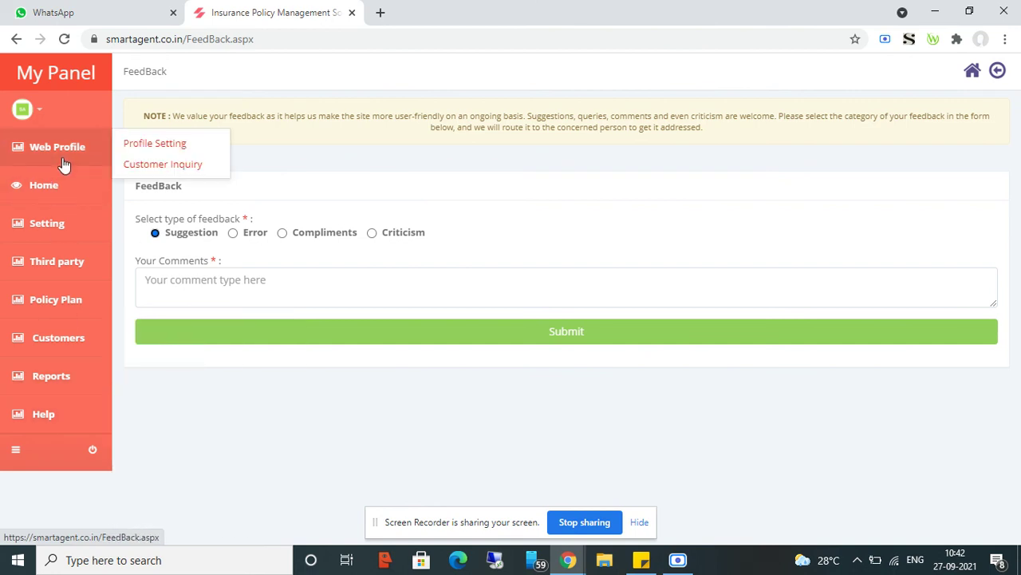
mouse_move(56, 329)
Step: Open Profile Setting, make Basic Detail editable, and review its name, contact, address and social link fields
left_click(138, 143)
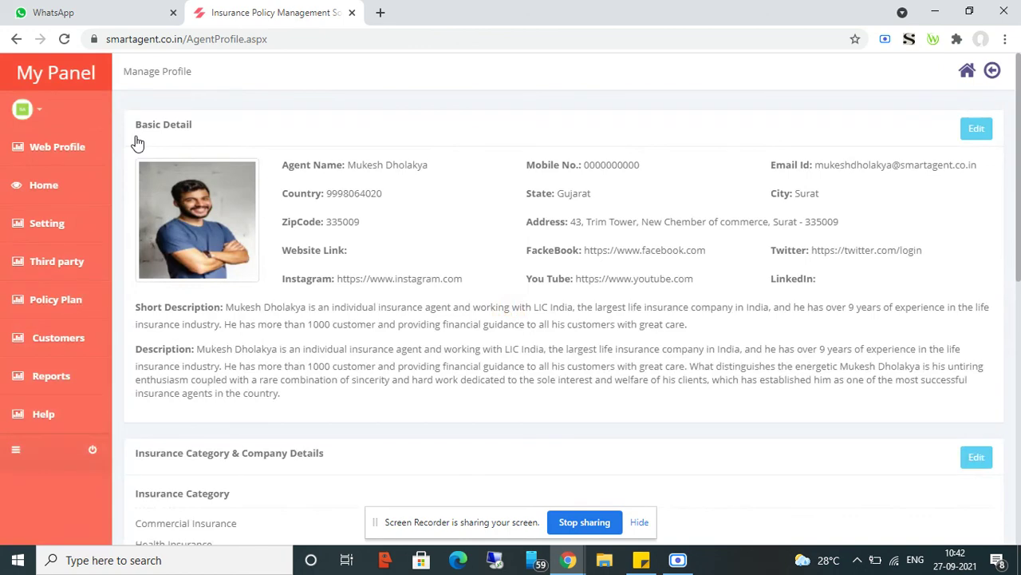
left_click(979, 134)
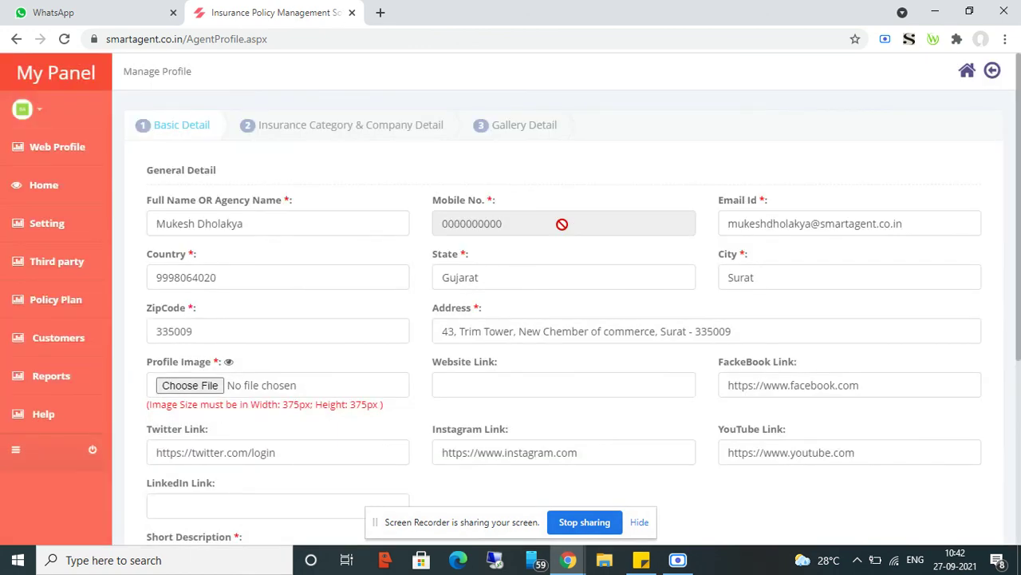
left_click(1019, 457)
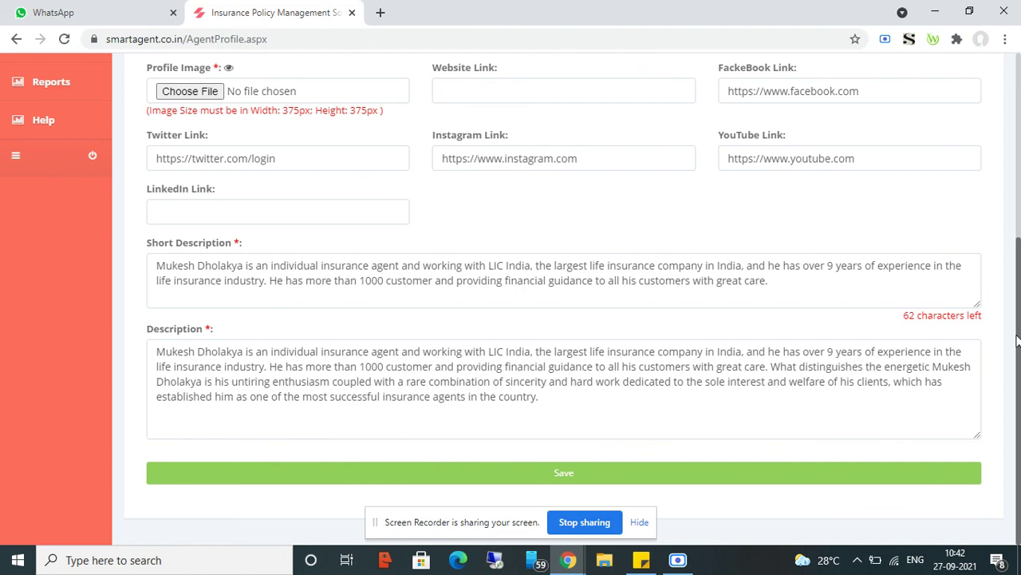
left_click(1019, 129)
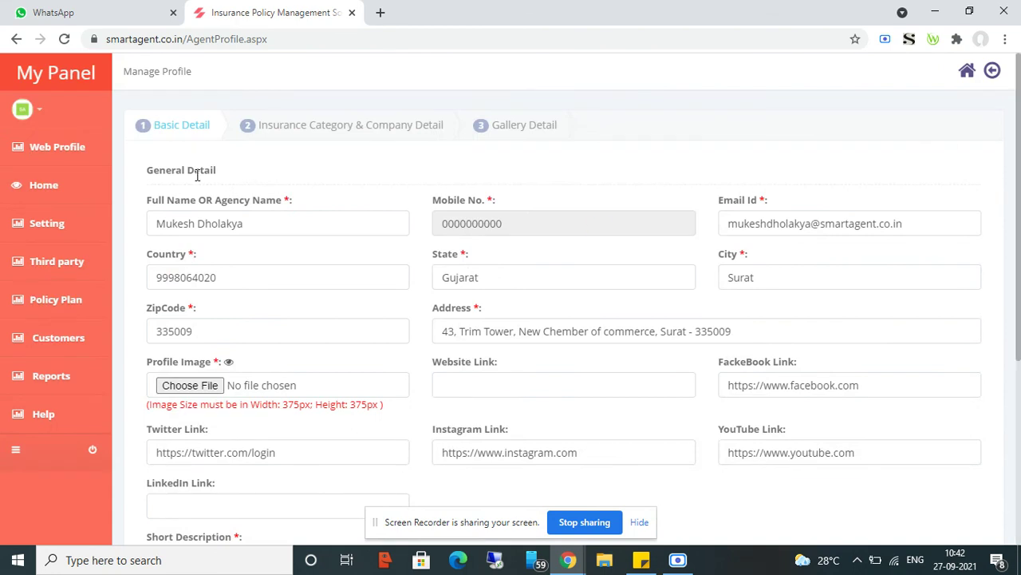
mouse_move(70, 156)
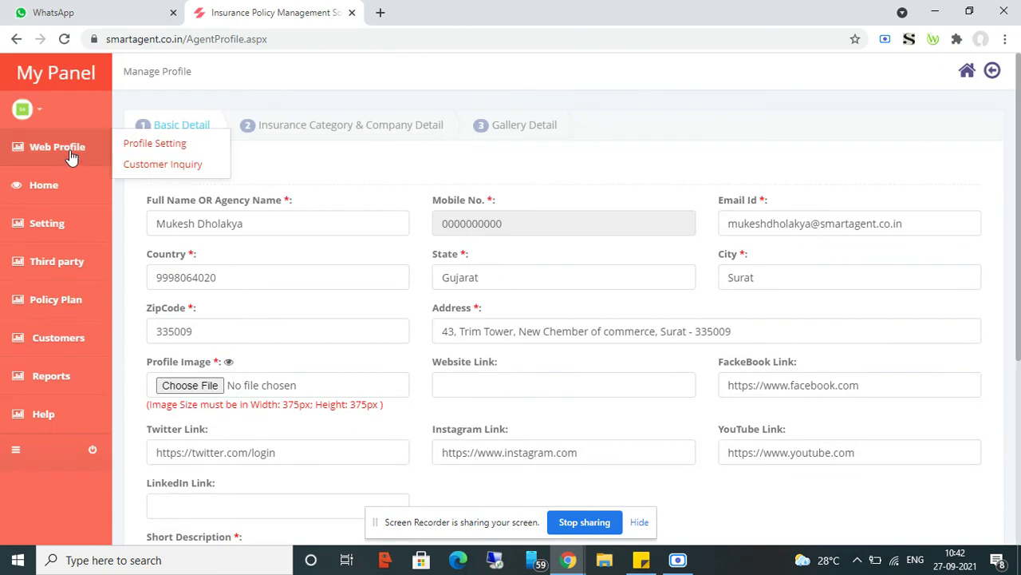
Step: Open Customer Inquiry and scroll through the customers' inquiries, messages and inquiry dates
left_click(170, 165)
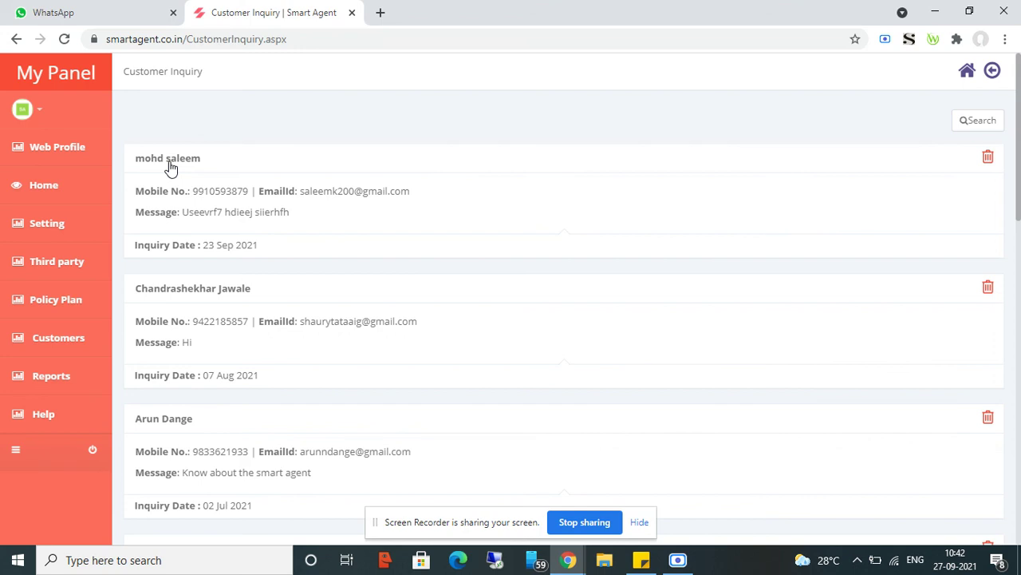
scroll(252, 124, "down", 5)
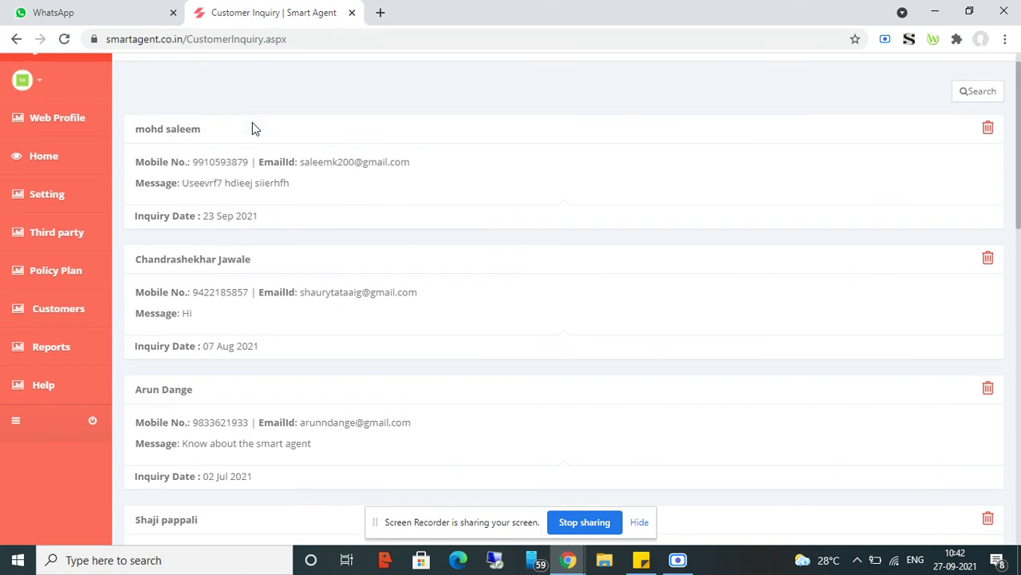
scroll(253, 122, "down", 5)
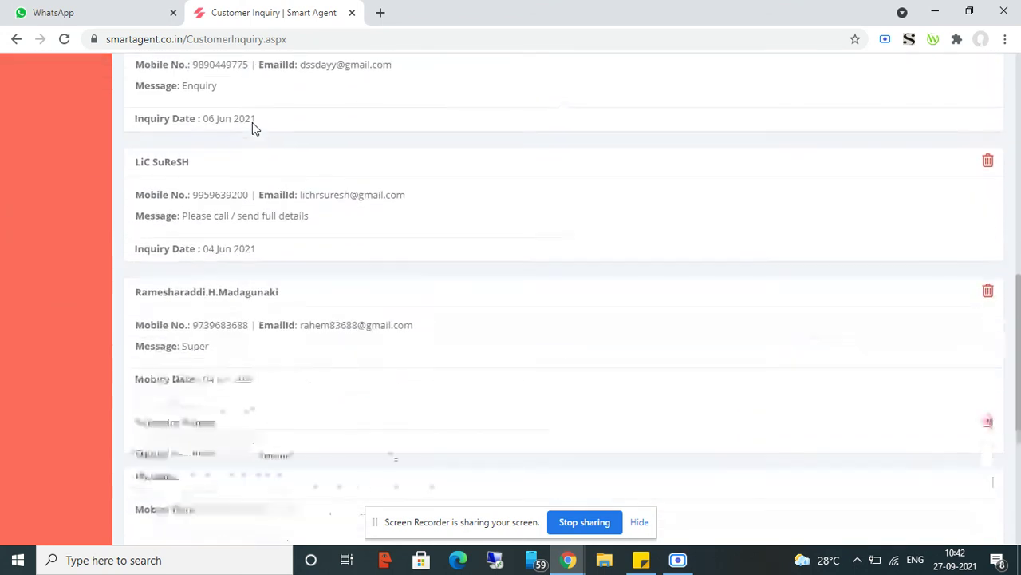
scroll(252, 124, "up", 10)
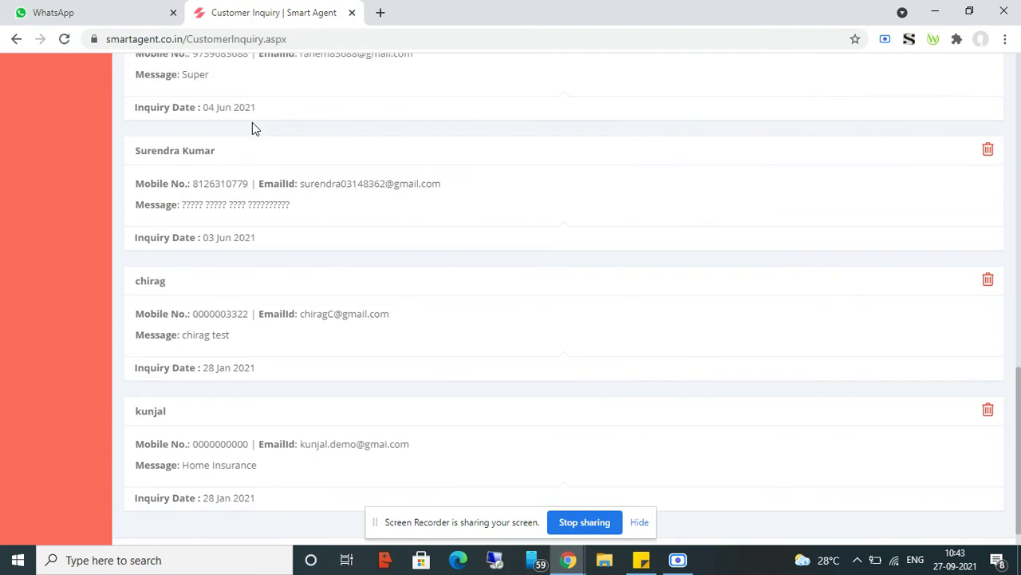